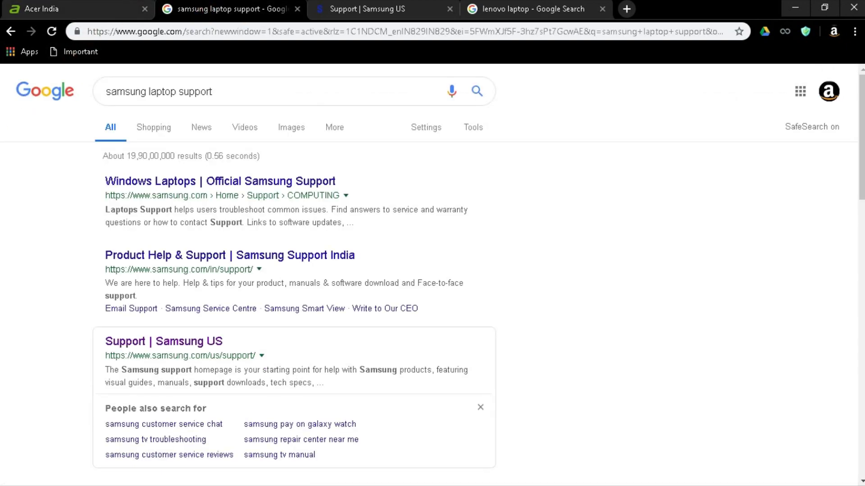
key(F11)
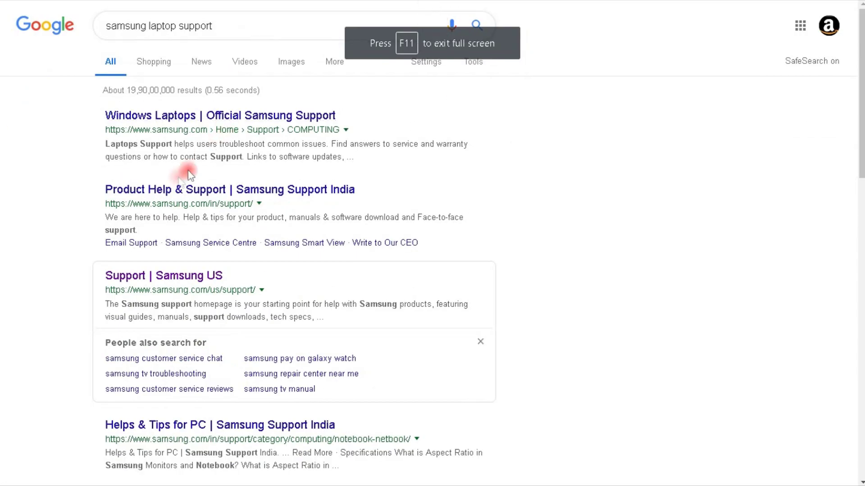
scroll(62, 168, down, 5)
scroll(62, 168, up, 5)
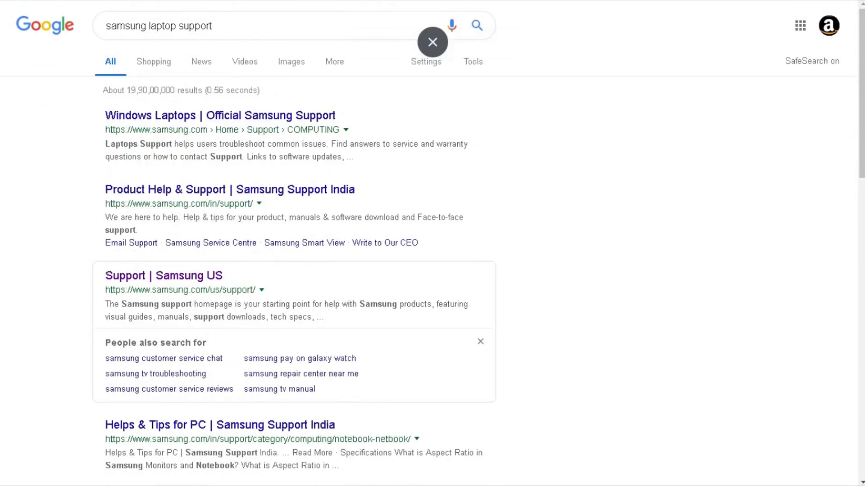
click(424, 42)
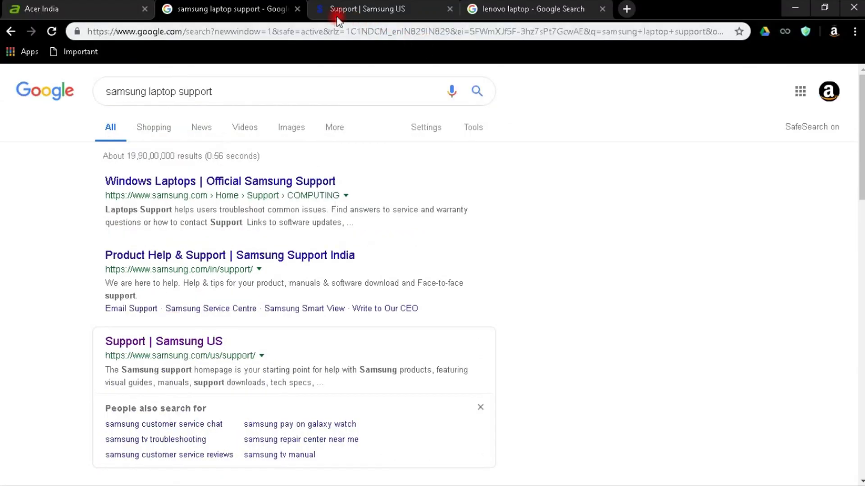
Look through the open browser pages for Samsung support, the Lenovo laptop search and the Acer support options.
click(357, 9)
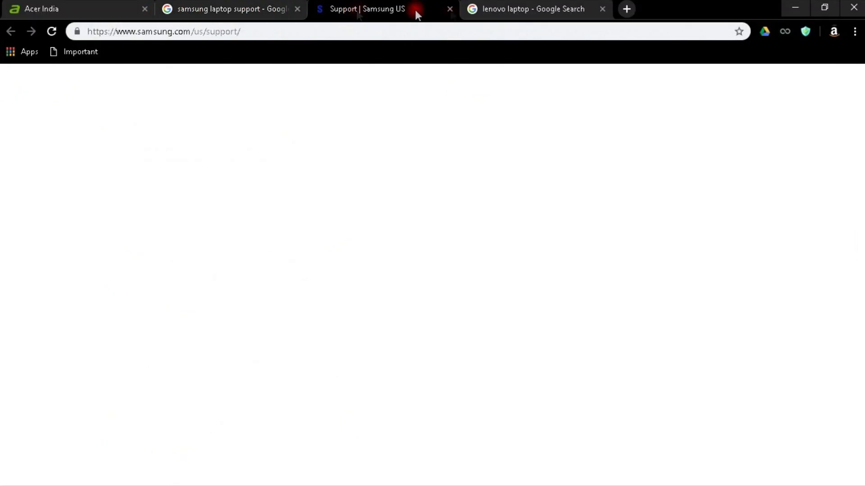
click(505, 11)
click(39, 8)
mouse_move(445, 102)
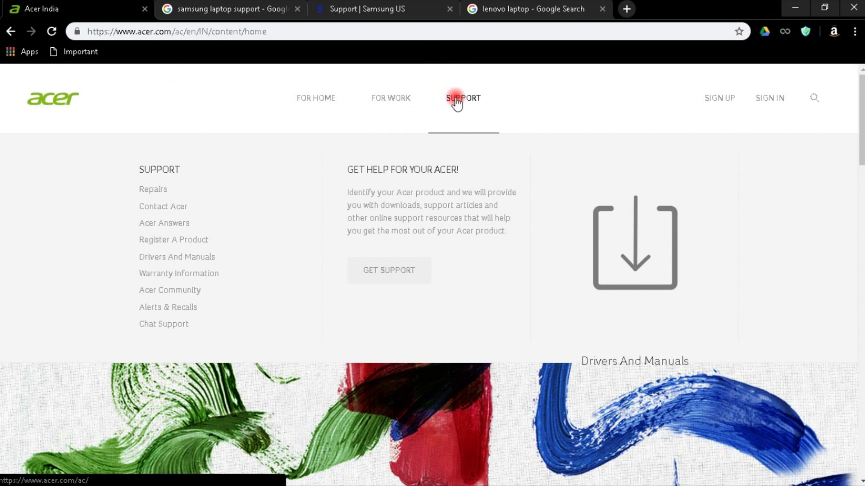
click(252, 9)
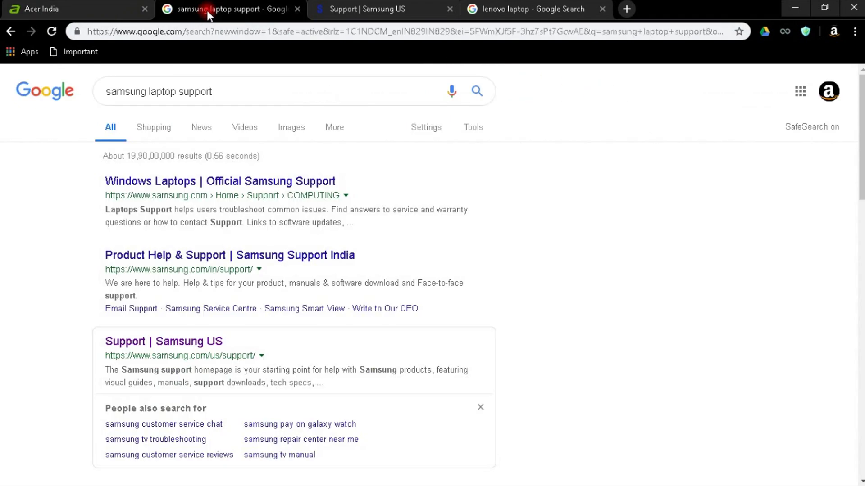
click(372, 13)
click(549, 13)
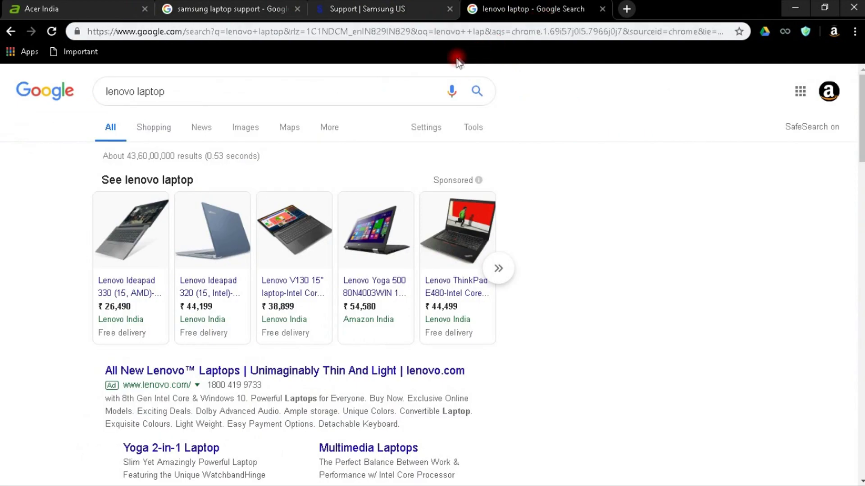
Open the Drivers and Manuals support page on the Acer India site.
click(61, 11)
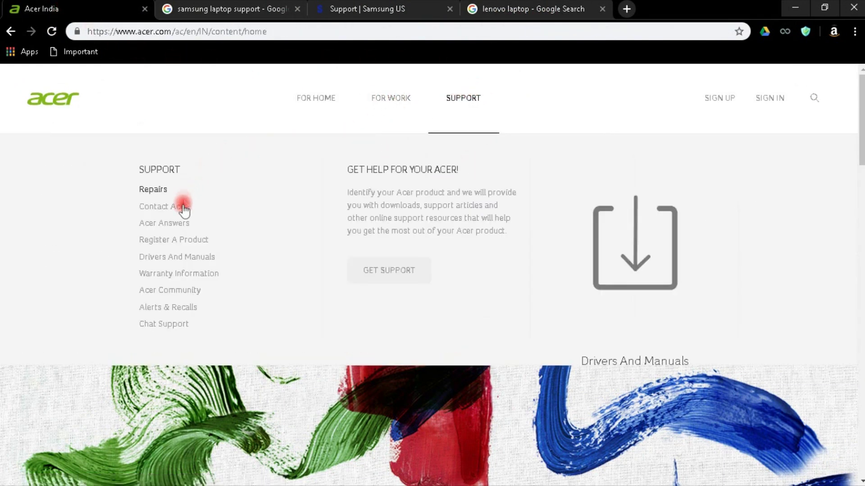
click(187, 256)
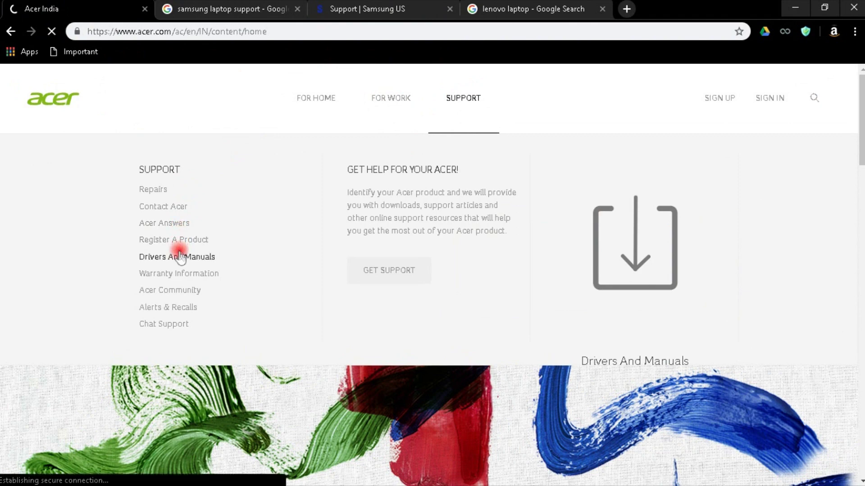
scroll(266, 266, down, 3)
Try to find the Acer device by searching for "acer aspire".
click(507, 255)
text(acer aspi)
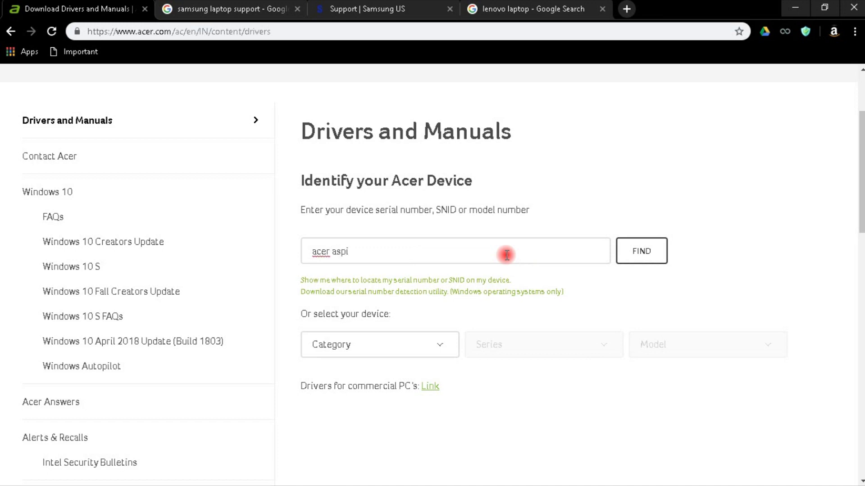
key(BackSpace)
key(BackSpace)
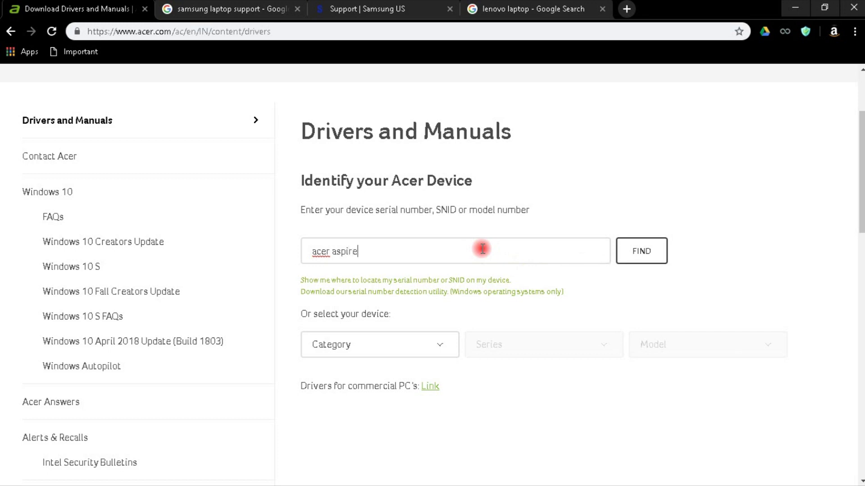
click(637, 252)
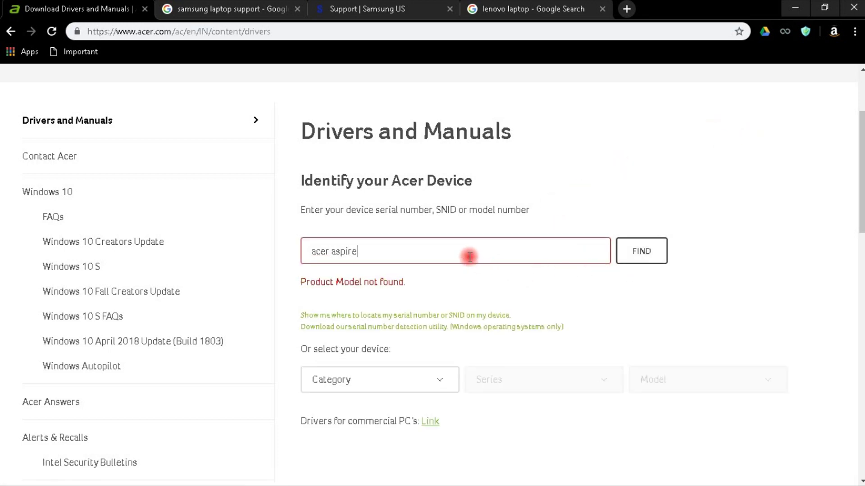
Replace the device search text with "aspire".
key(BackSpace)
key(BackSpace)
key(BackSpace)
key(BackSpace)
key(BackSpace)
key(BackSpace)
key(BackSpace)
key(BackSpace)
key(BackSpace)
key(BackSpace)
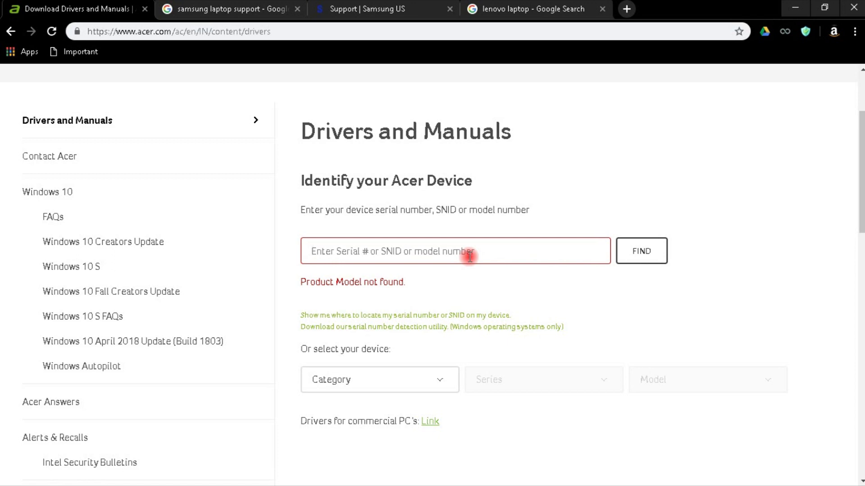
text(as)
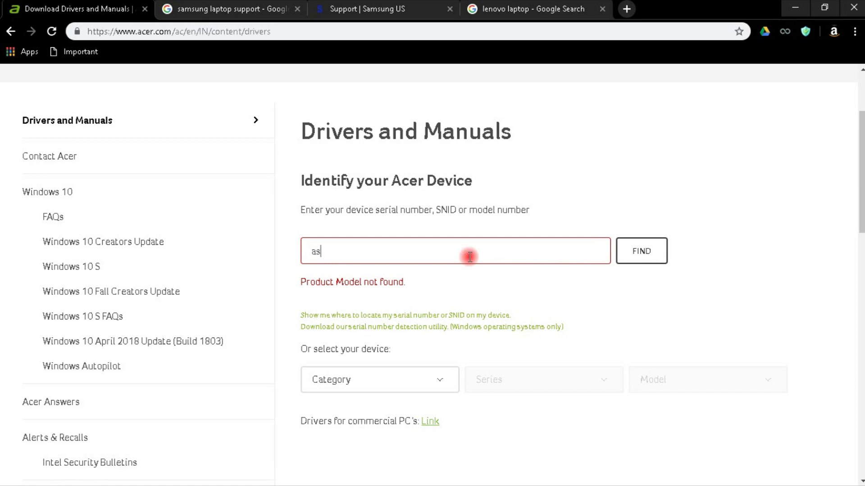
text(pire)
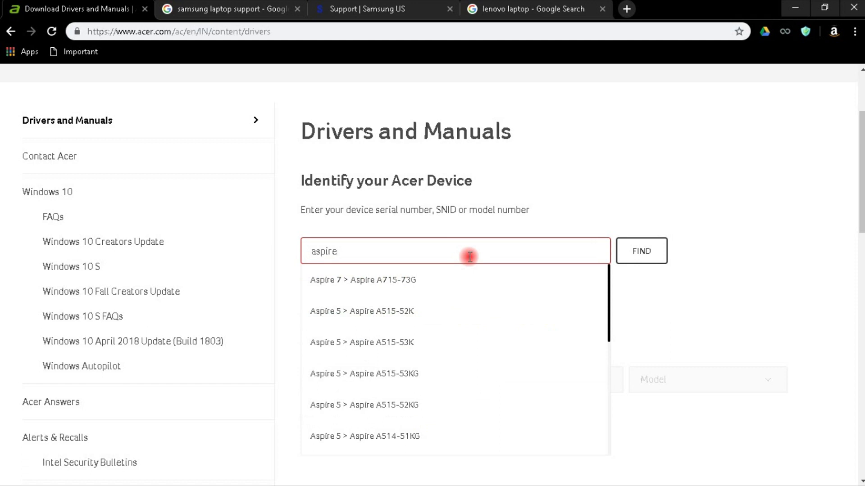
Choose the suggested model Aspire 5 > Aspire A514-51KG and open its product support page.
scroll(467, 322, down, 3)
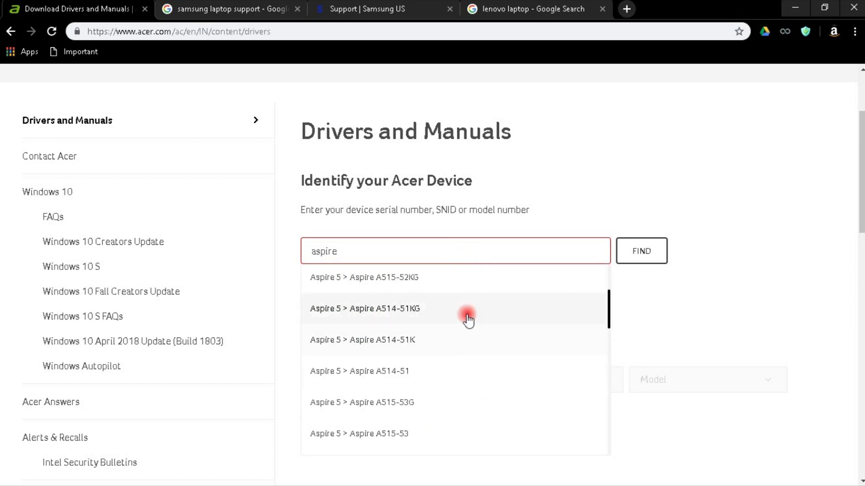
click(469, 317)
click(647, 255)
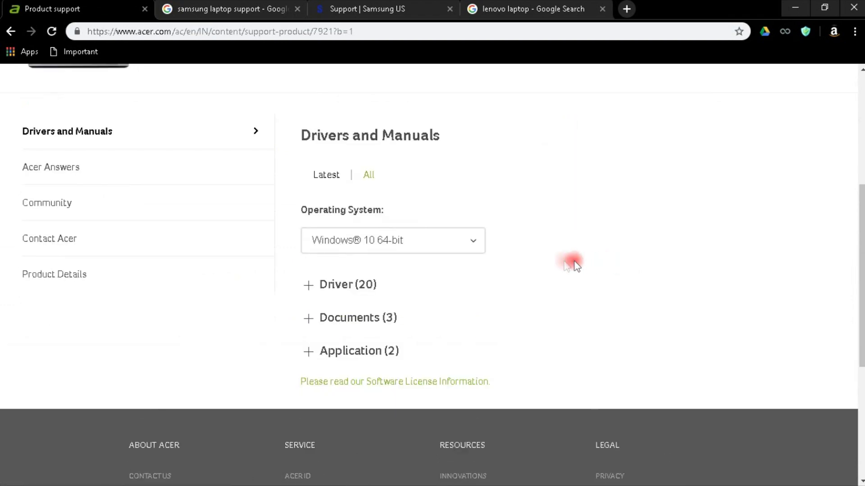
Expand the Driver list for Windows 10 64-bit and look through the available drivers.
click(308, 286)
scroll(484, 282, down, 10)
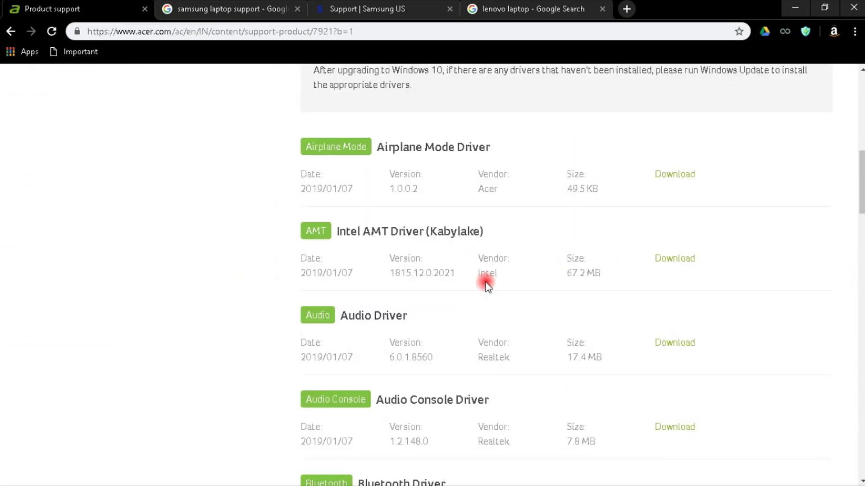
scroll(487, 285, down, 15)
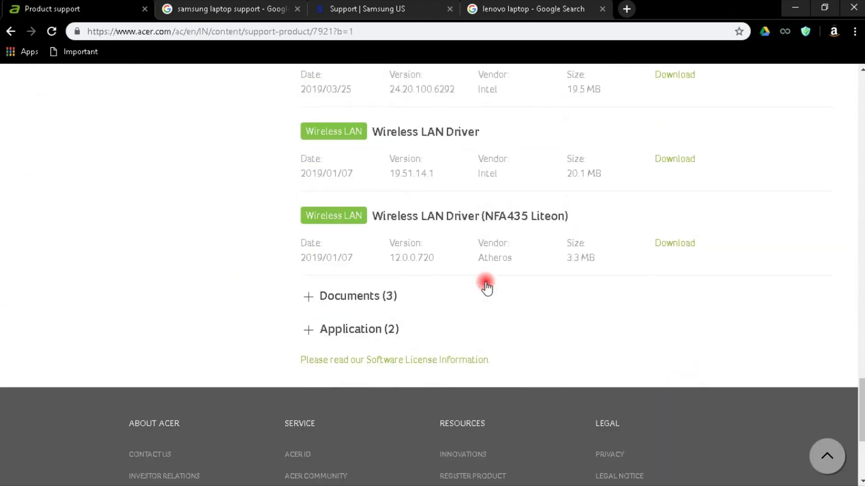
scroll(486, 287, up, 18)
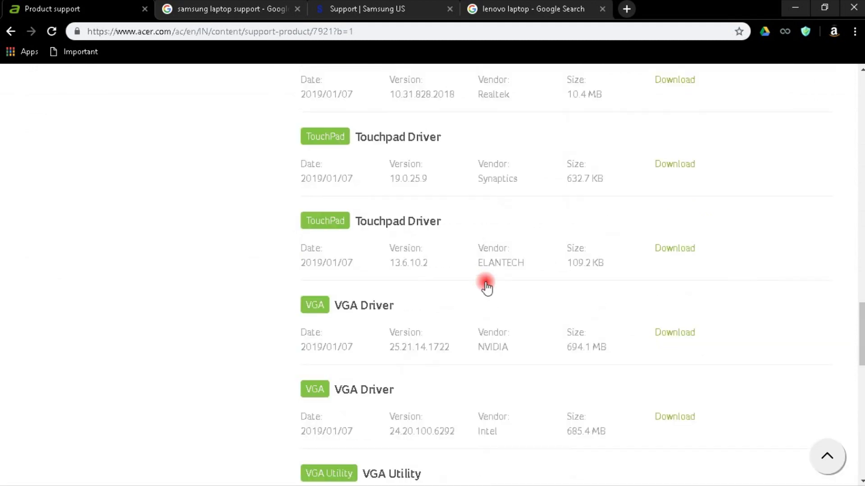
scroll(486, 285, up, 14)
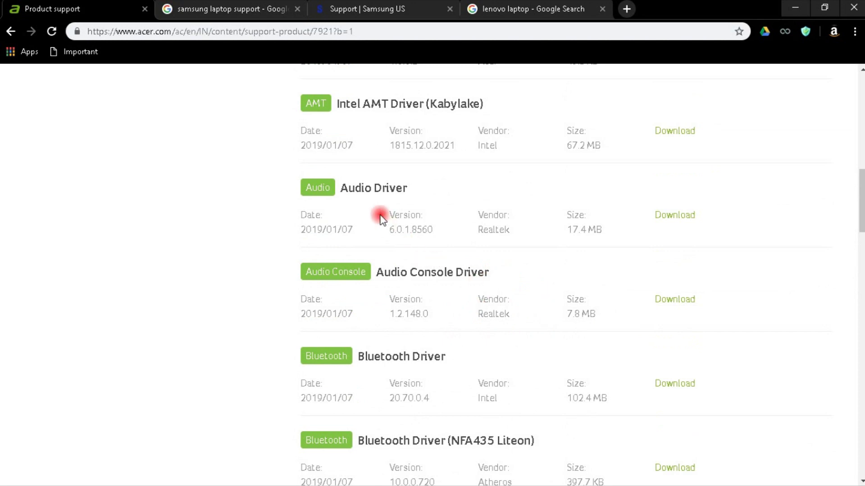
Download the Realtek Audio Driver, version 6.0.1.8560, and show all downloads.
drag(425, 195, 512, 231)
click(722, 220)
click(687, 222)
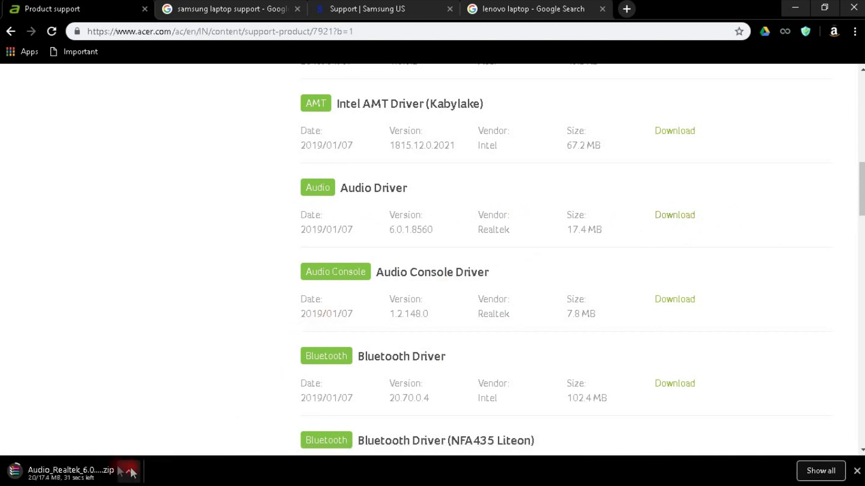
click(814, 471)
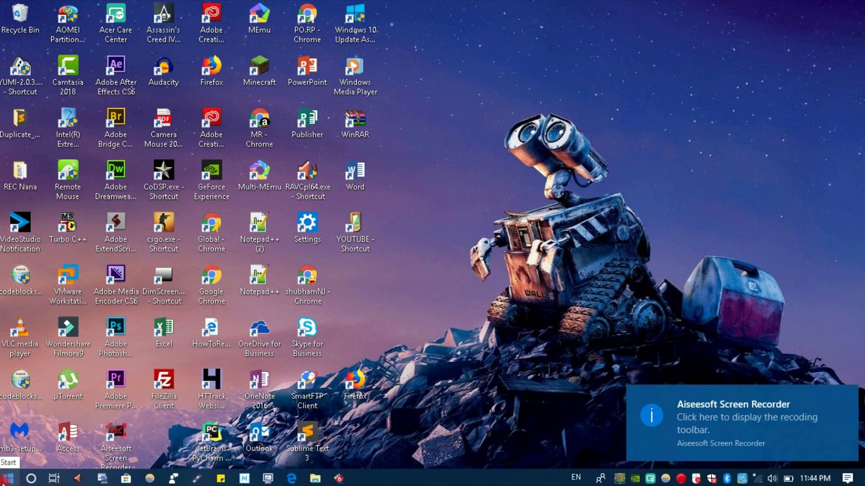
Open File Explorer from the desktop and go to Local Disk (C:) in This PC.
click(6, 478)
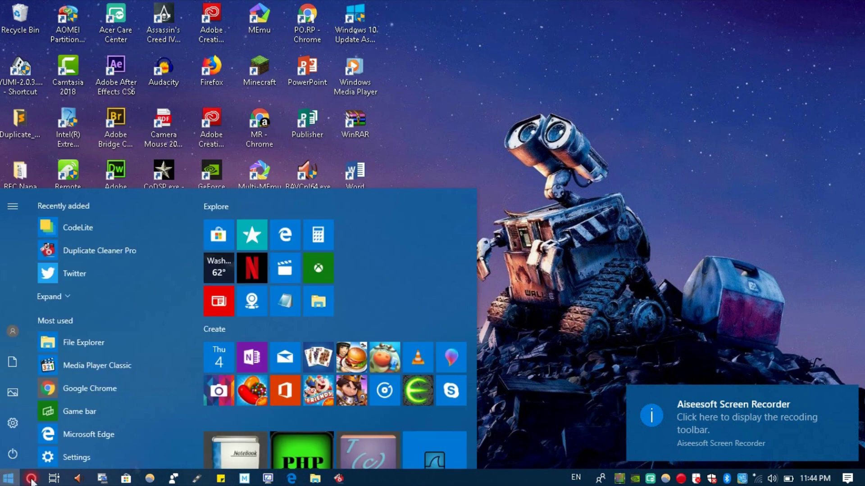
click(572, 303)
click(8, 478)
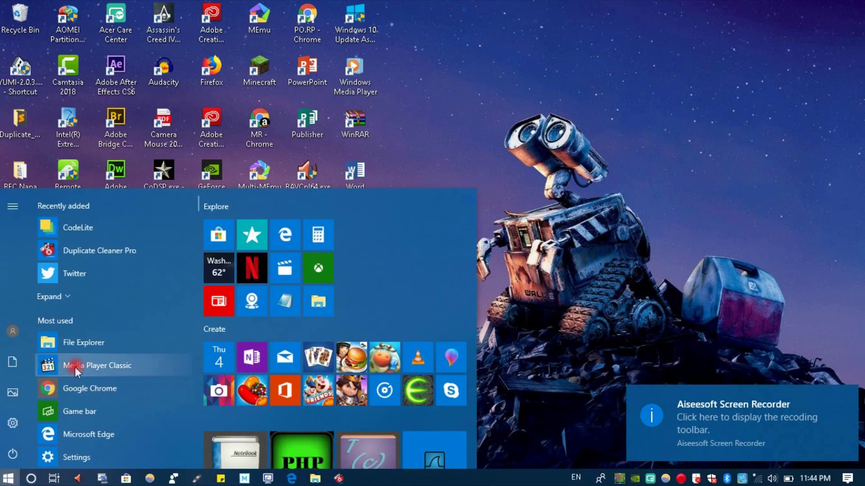
click(107, 354)
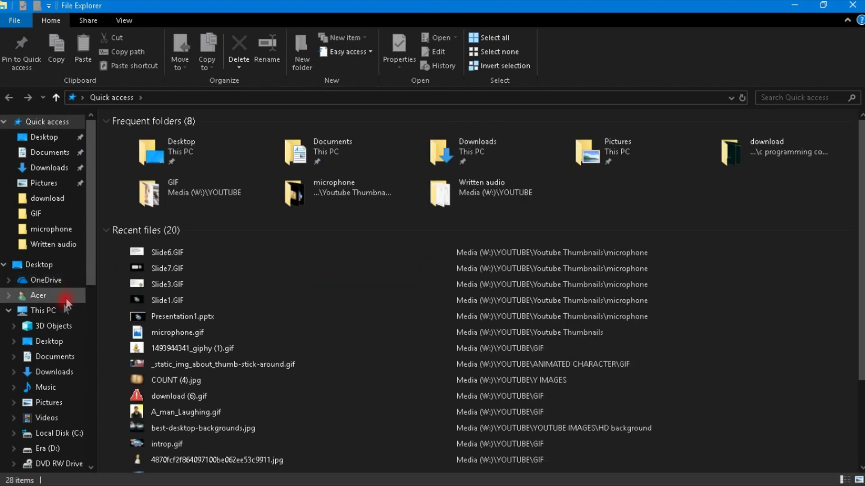
click(60, 310)
click(200, 245)
double_click(200, 245)
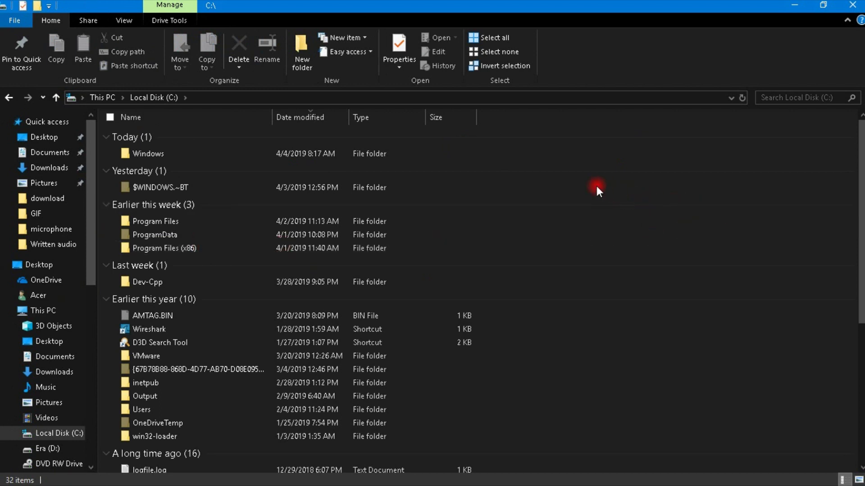
Navigate to the Program Files\Realtek\Audio\HDA folder.
key(p)
key(Return)
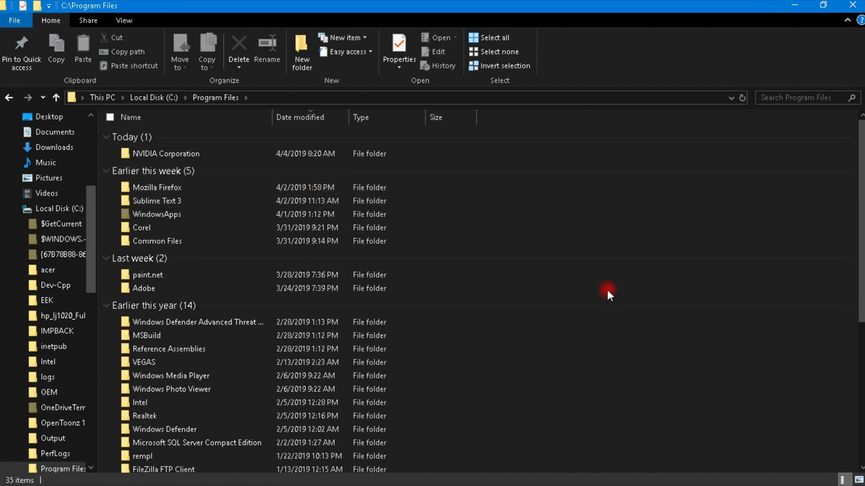
scroll(608, 290, down, 5)
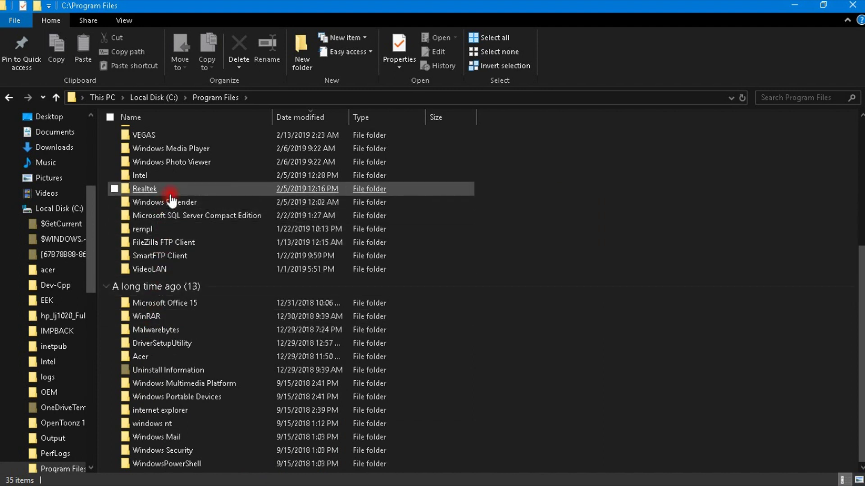
double_click(143, 191)
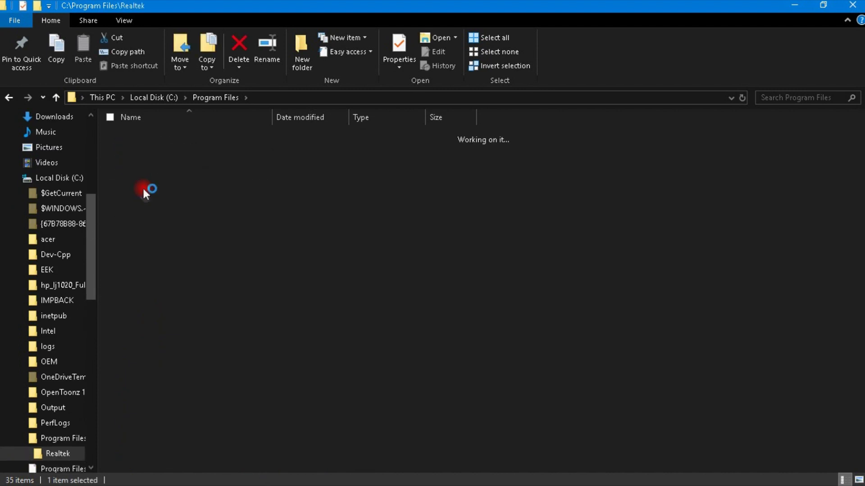
double_click(142, 135)
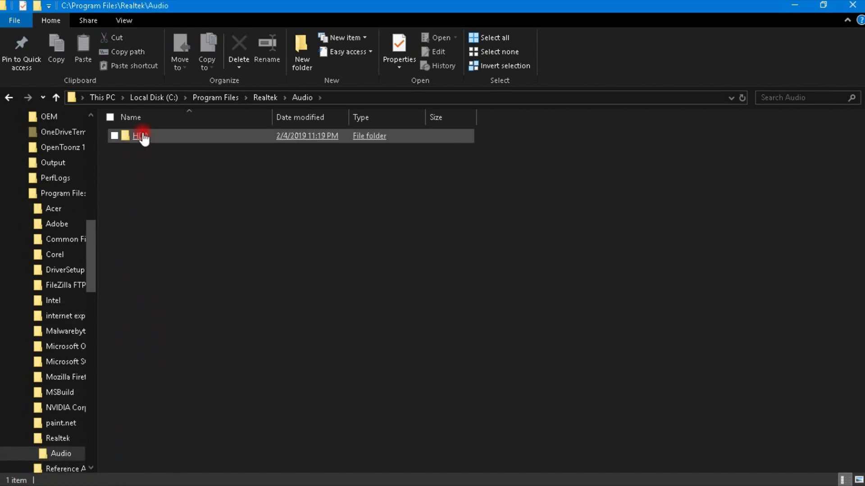
click(148, 177)
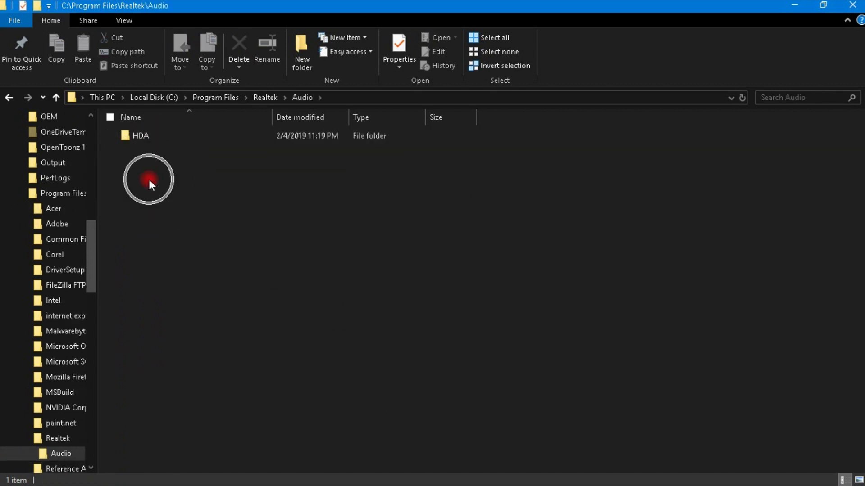
double_click(148, 136)
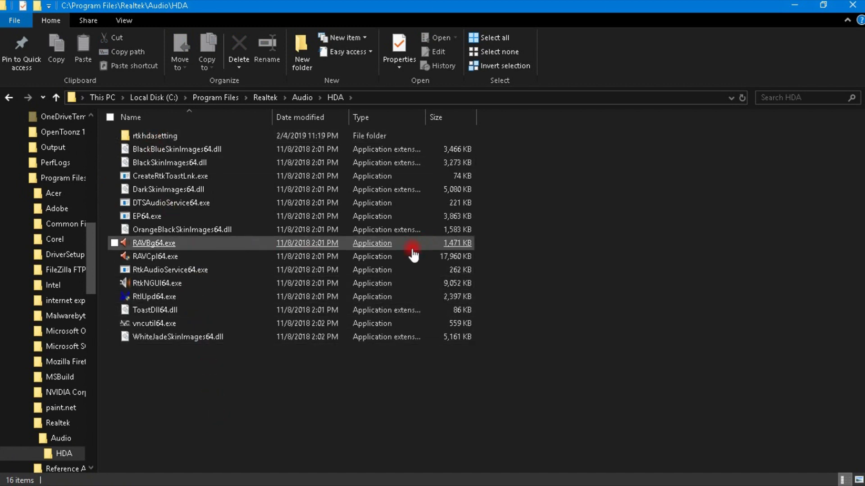
Run RAVCpl64.exe to launch HD Audio Manager and show its Microphone settings.
double_click(460, 261)
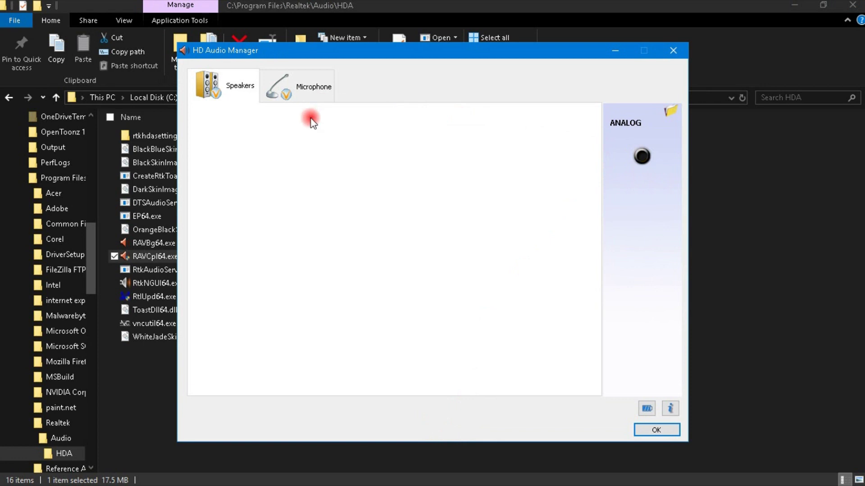
click(318, 90)
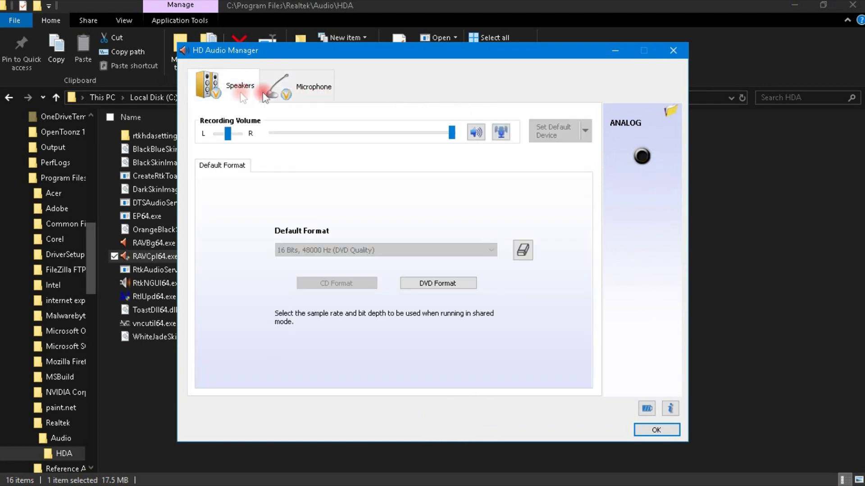
Show the Speakers settings in HD Audio Manager and check the options available for the analog jack.
click(245, 87)
click(647, 161)
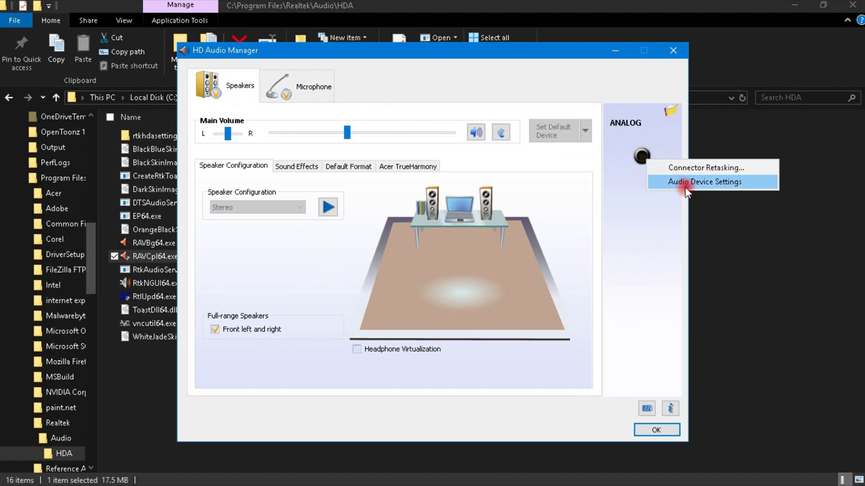
click(653, 224)
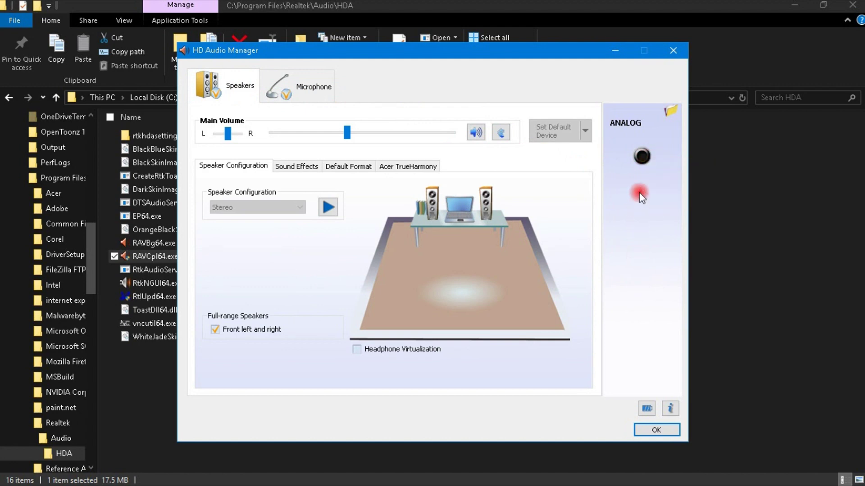
Set Headphone as the device plugged into the analog jack and close HD Audio Manager.
double_click(643, 159)
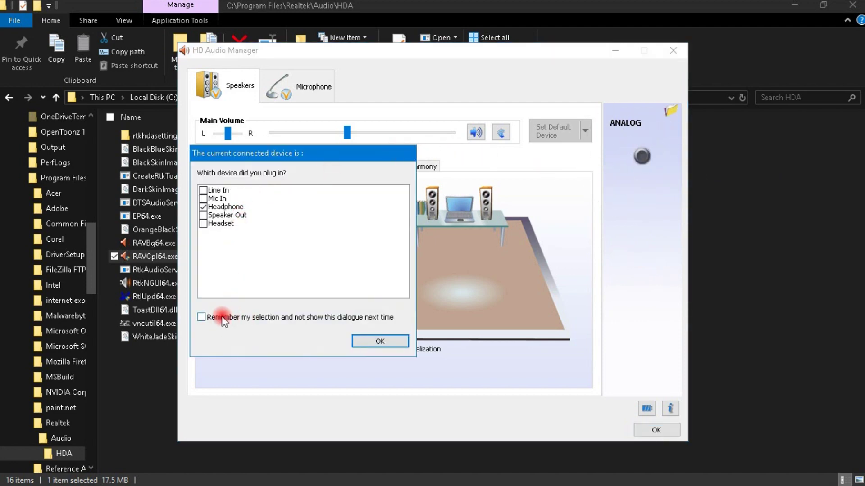
click(225, 225)
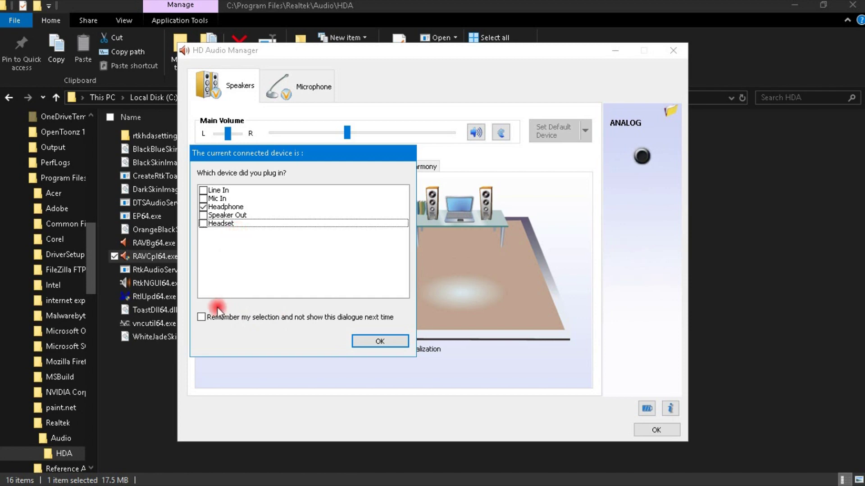
click(223, 215)
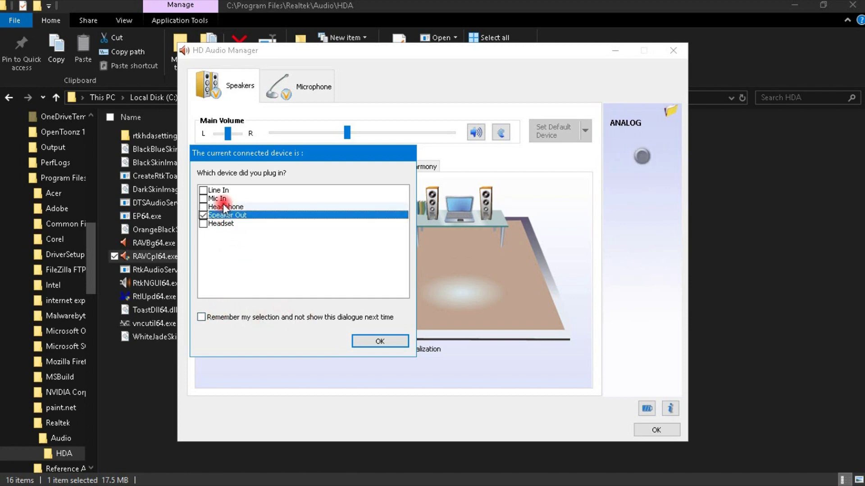
click(225, 208)
click(381, 343)
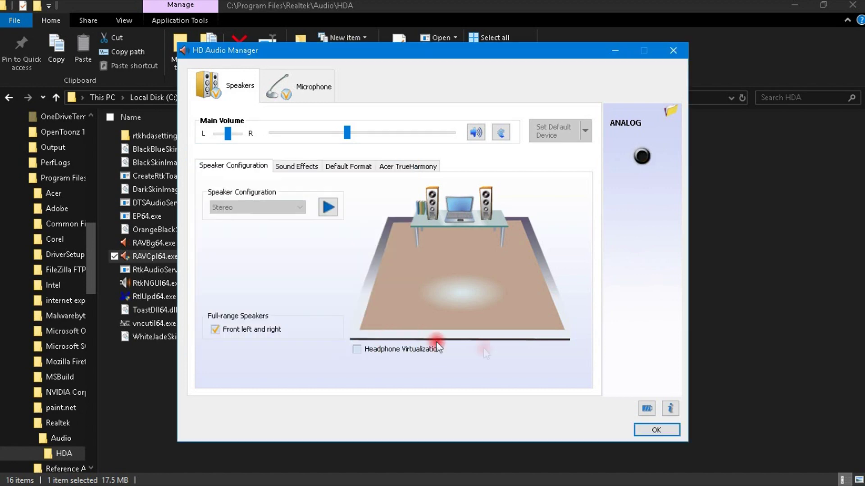
click(653, 431)
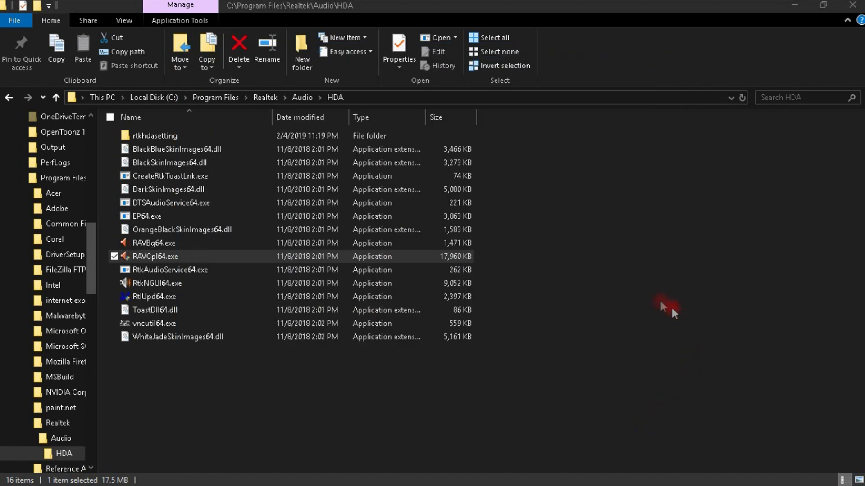
Create a desktop shortcut to RAVCpl64.exe and move it to an empty area of the desktop, away from the other icons.
click(453, 262)
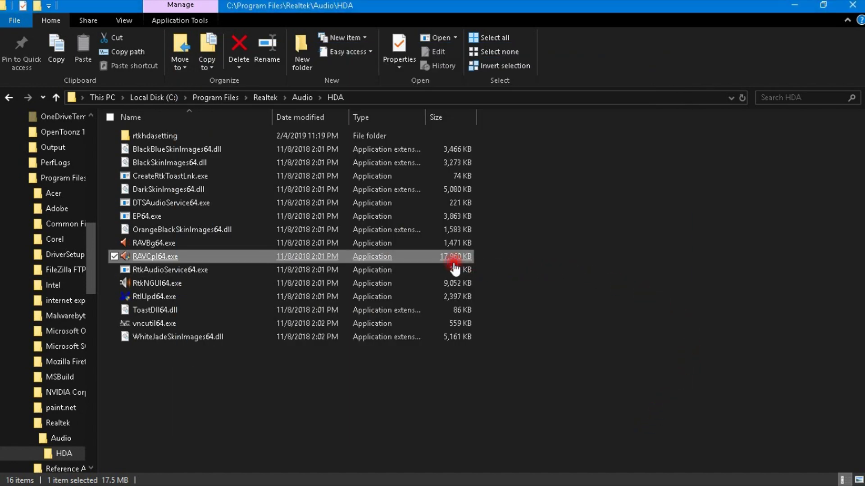
right_click(454, 269)
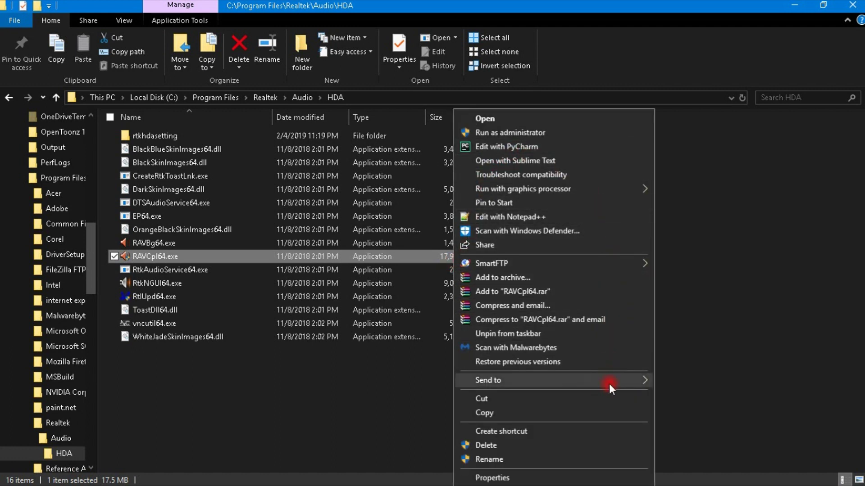
mouse_move(609, 384)
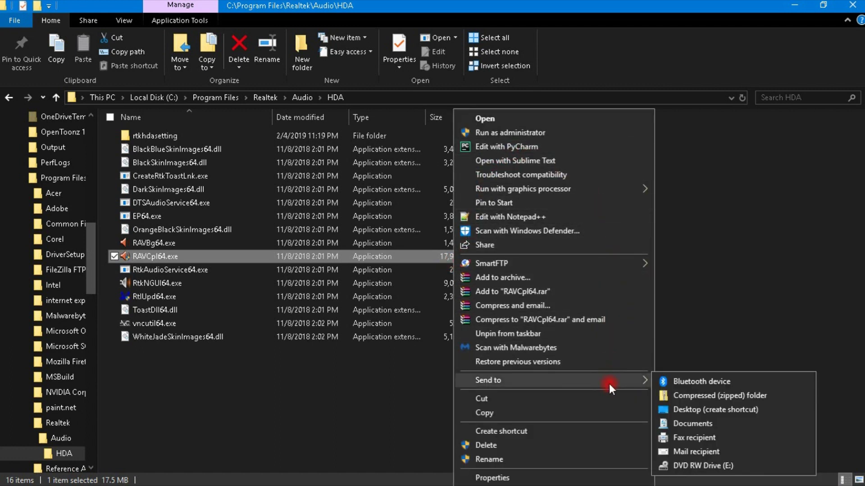
click(736, 409)
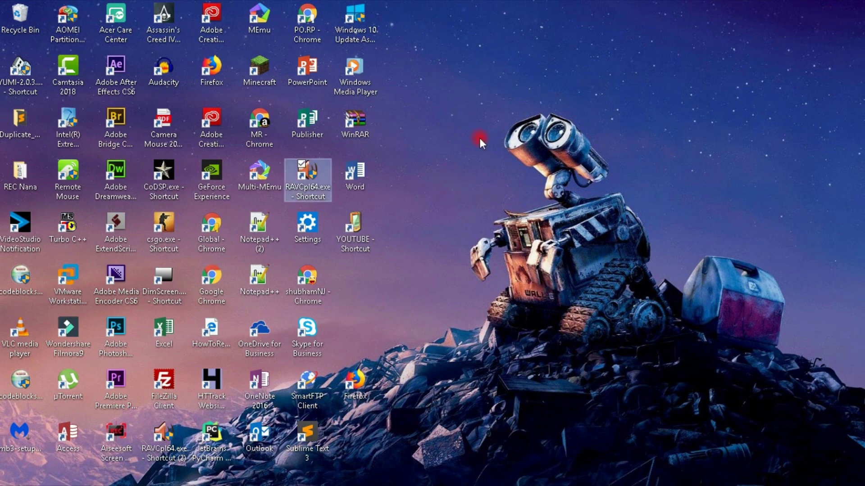
drag(308, 178, 651, 96)
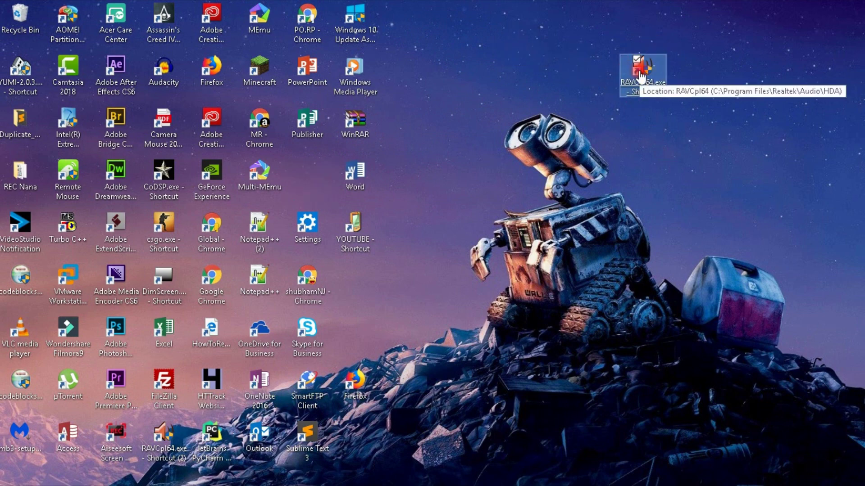
click(678, 157)
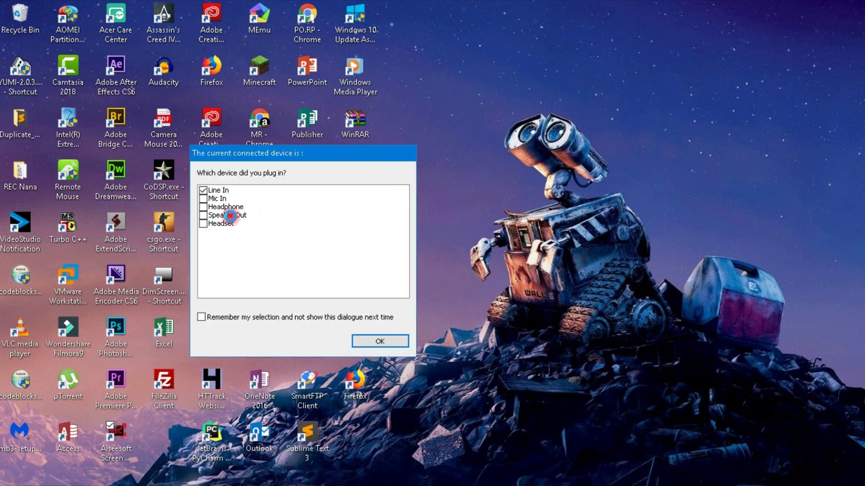
Choose Mic In as the plugged-in device in the connected device dialog and confirm.
click(206, 198)
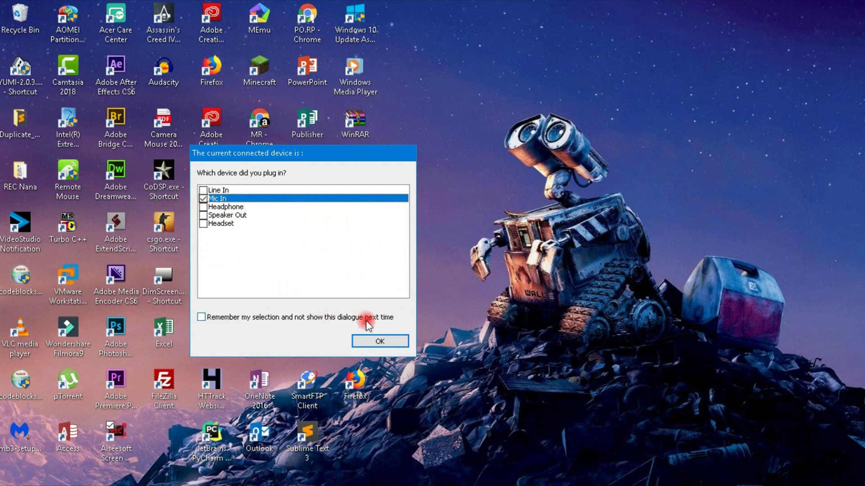
click(391, 342)
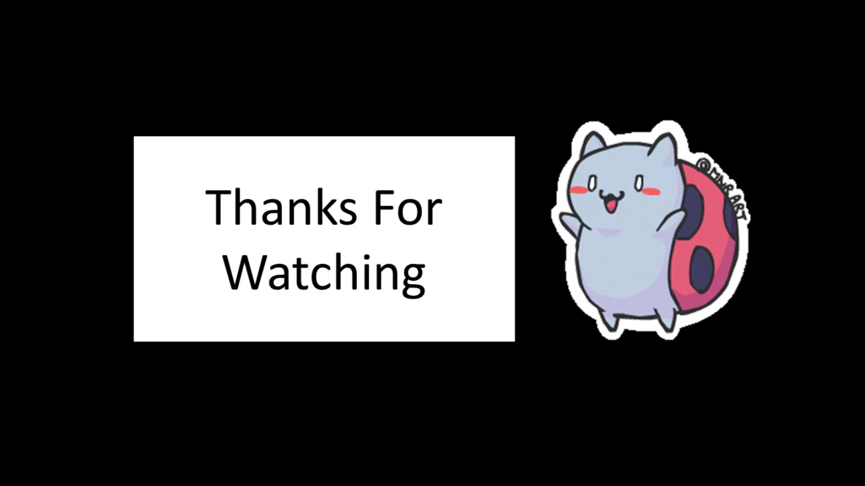